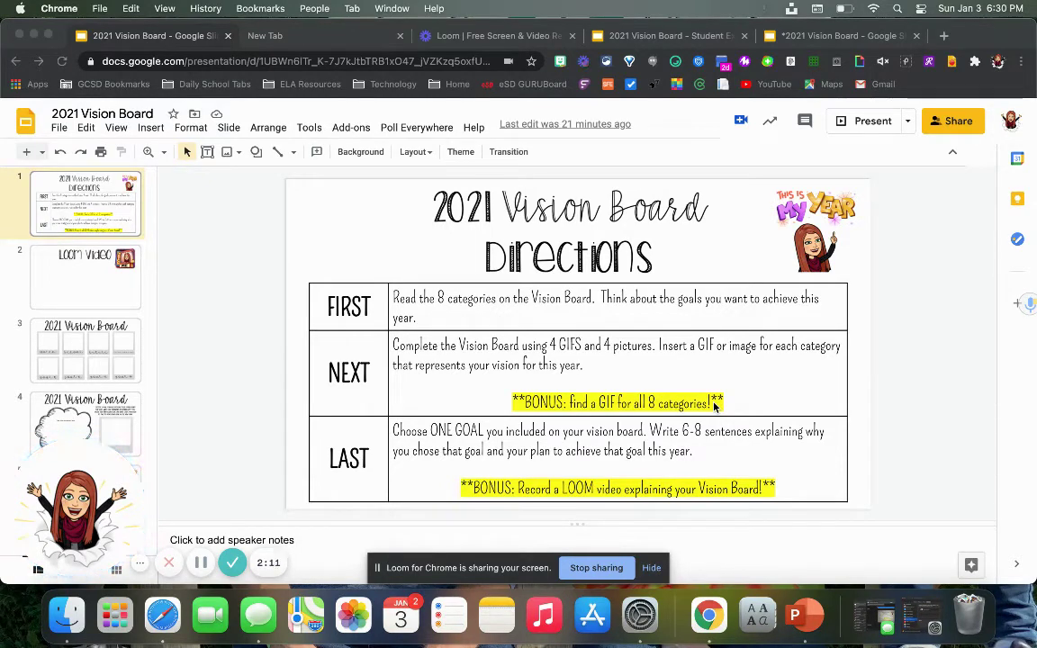
Bring the Chrome window with the 2021 Vision Board directions slide into focus.
click(70, 341)
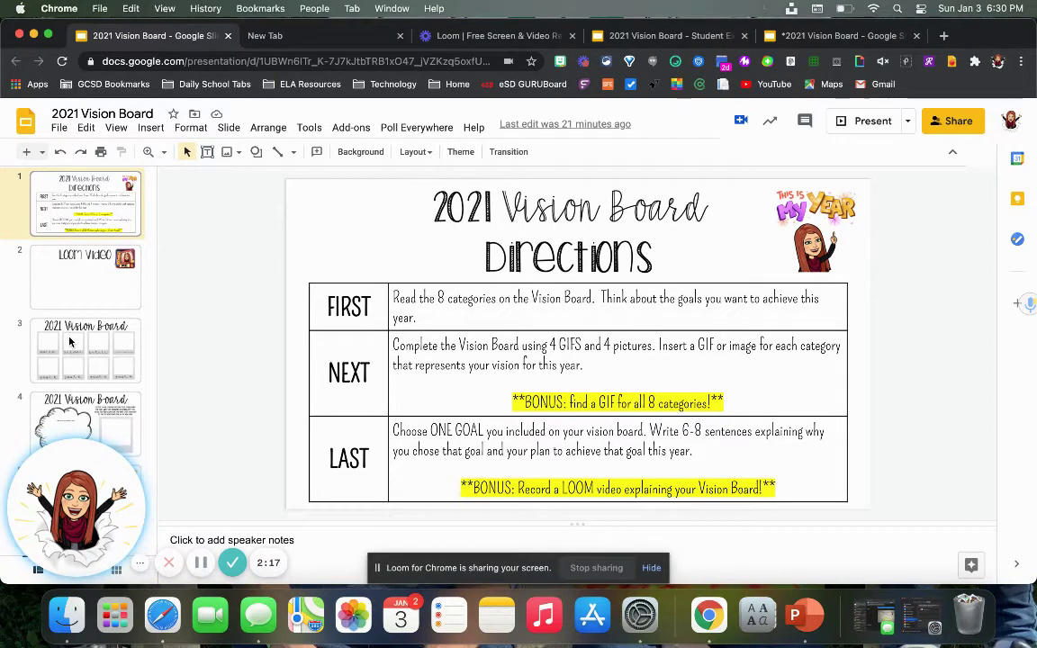
Open slide 3, the vision board template with eight empty frames.
click(71, 340)
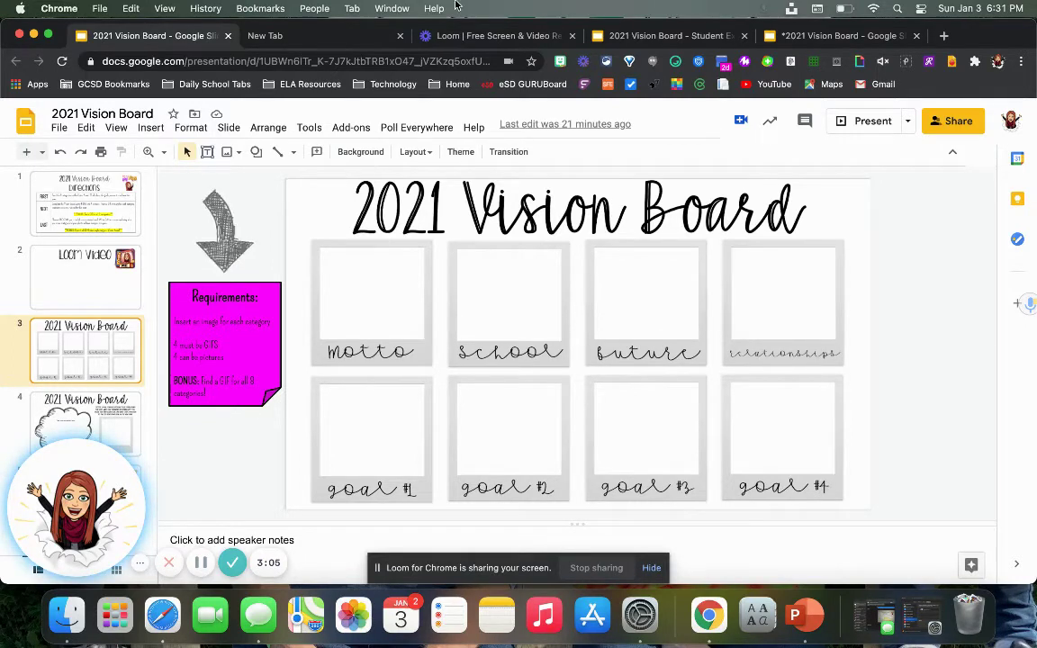
Search Google for 'teacher gif' in the new Chrome tab.
click(306, 44)
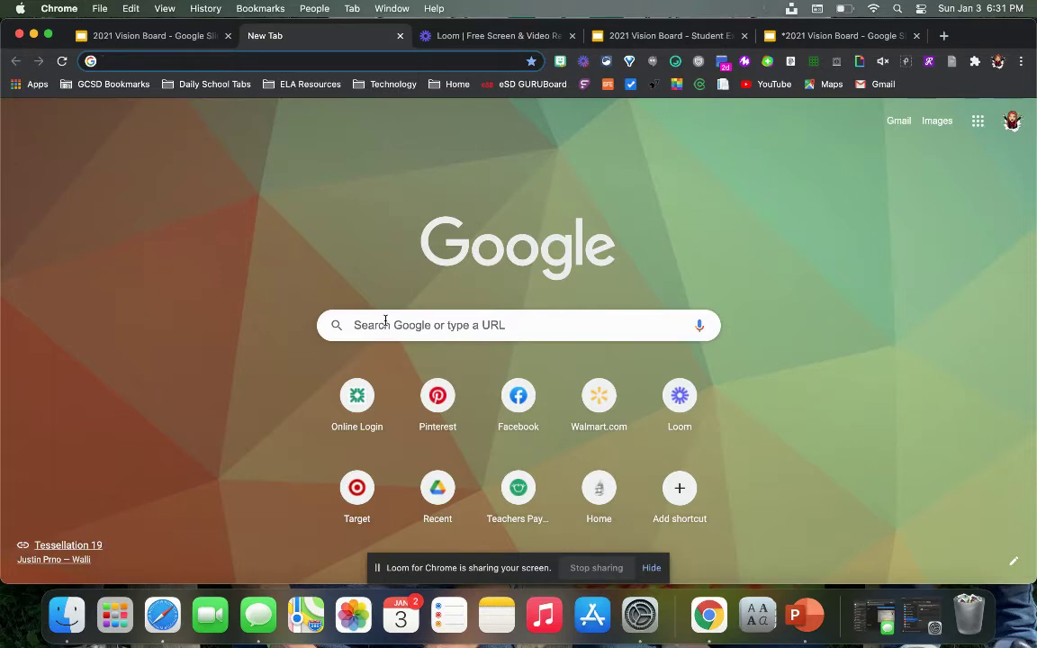
click(153, 36)
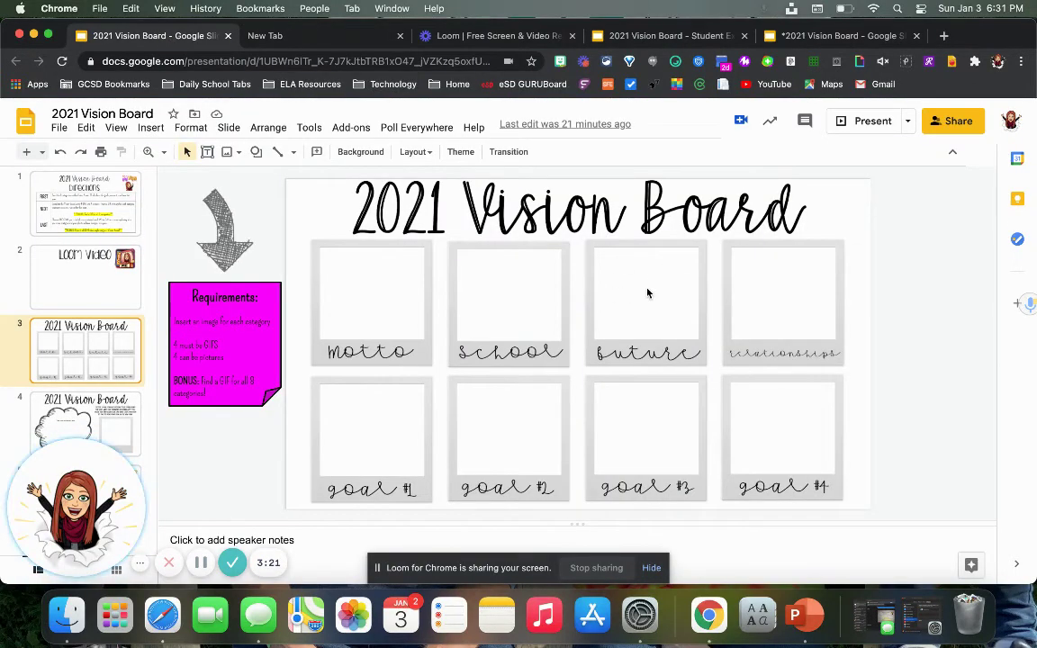
click(310, 36)
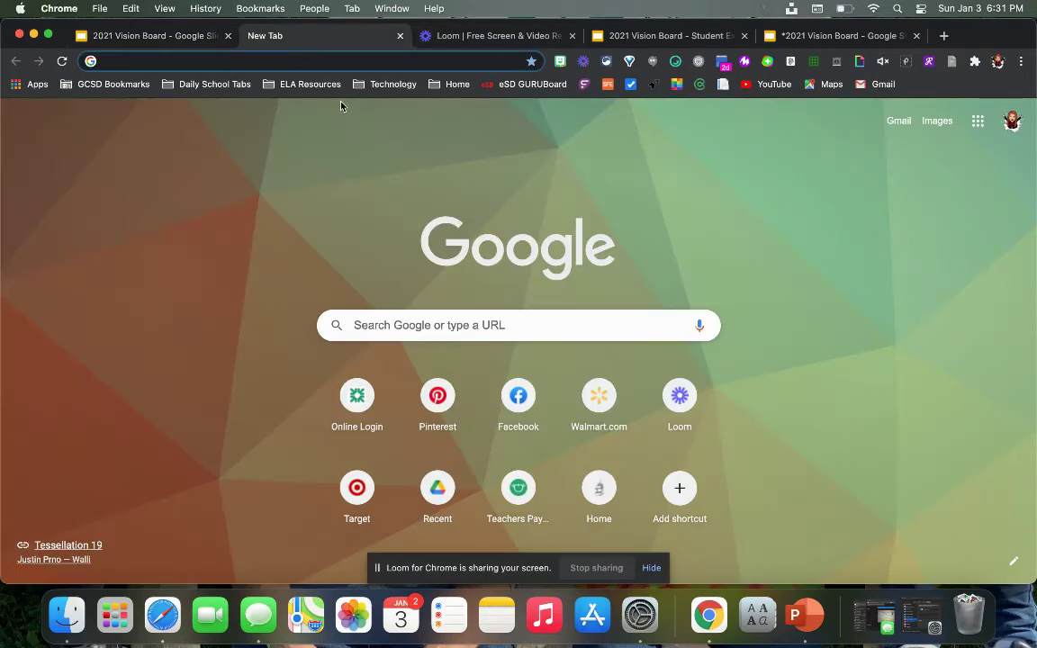
click(386, 317)
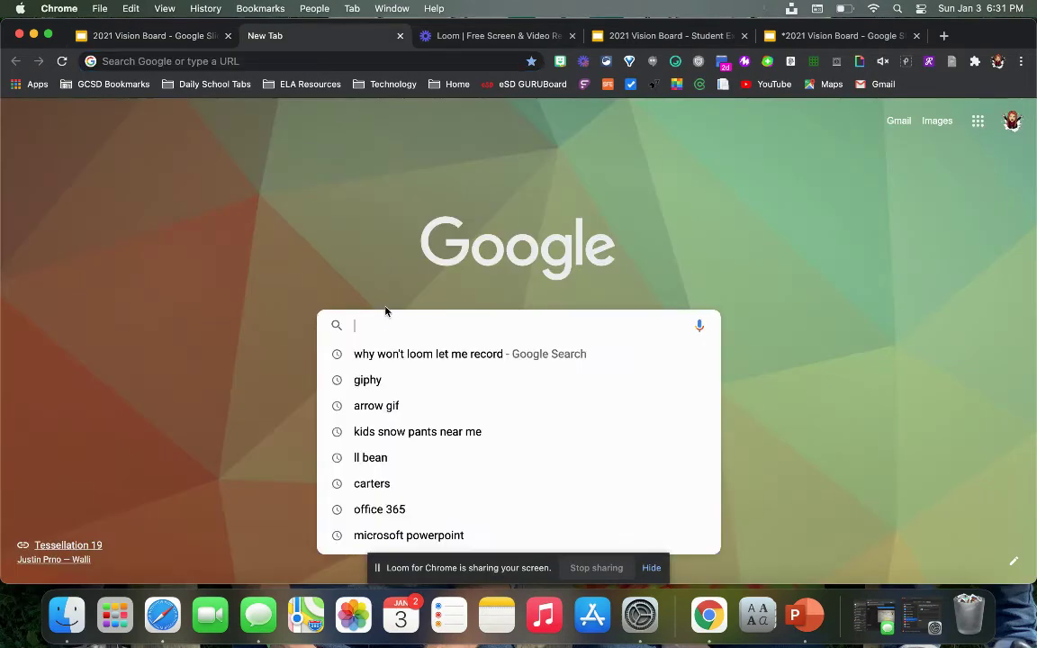
text(teacher gif)
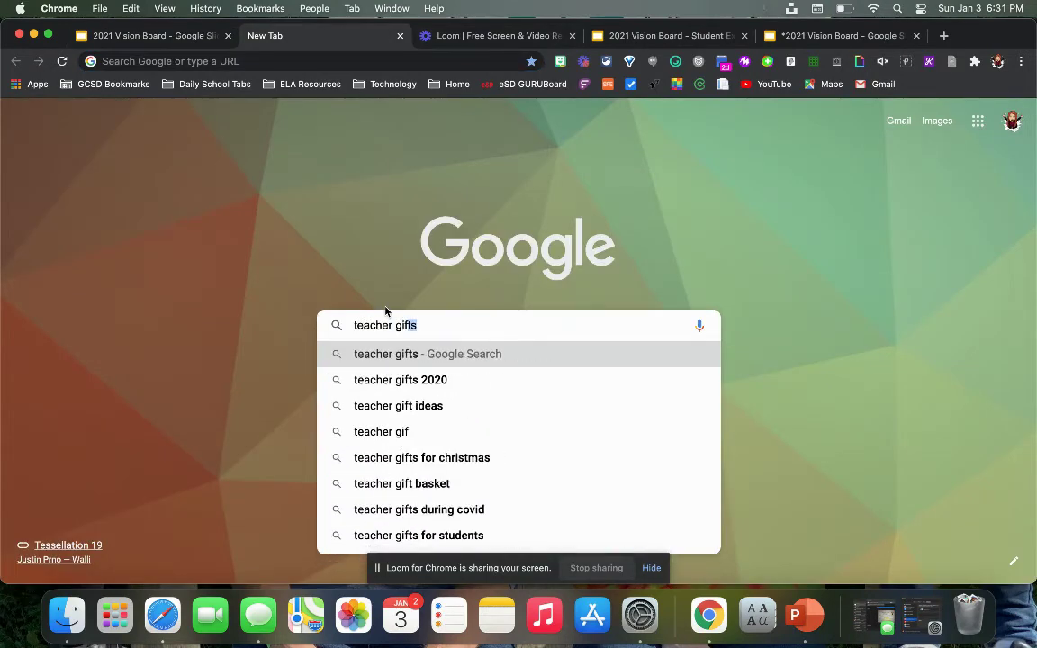
key(BackSpace)
key(Return)
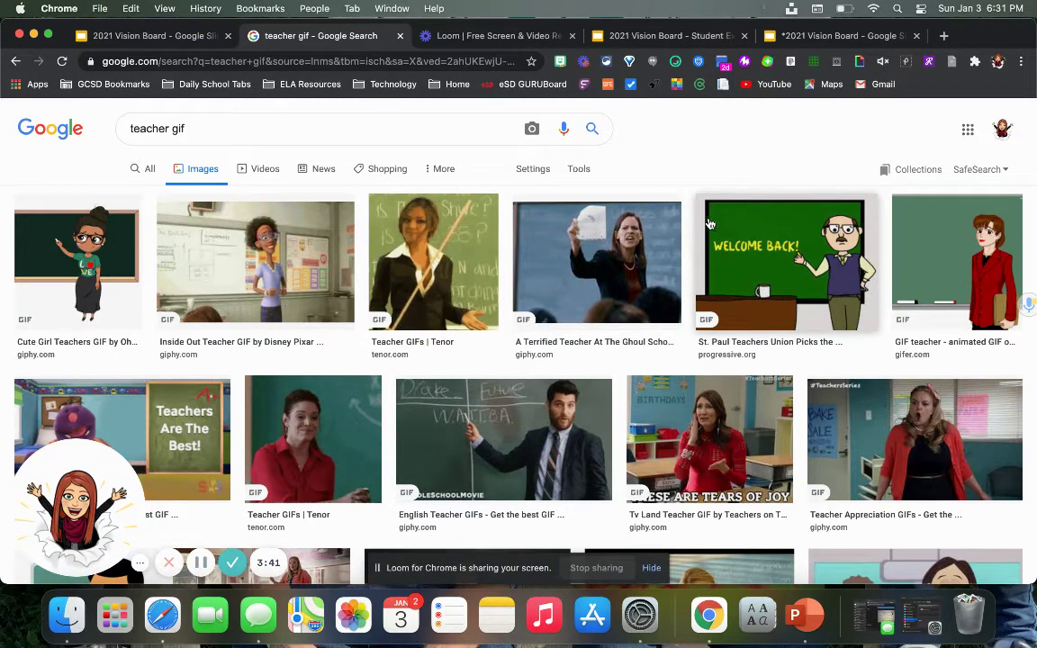
Copy the Terrified Teacher GIF's image address and return to the presentation.
click(559, 214)
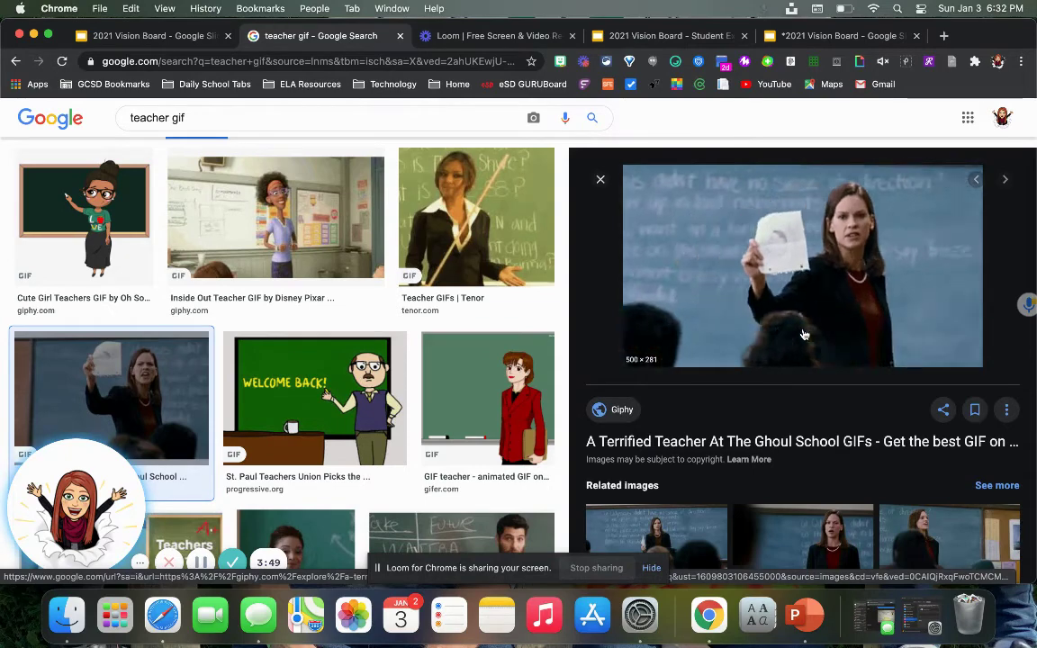
right_click(805, 285)
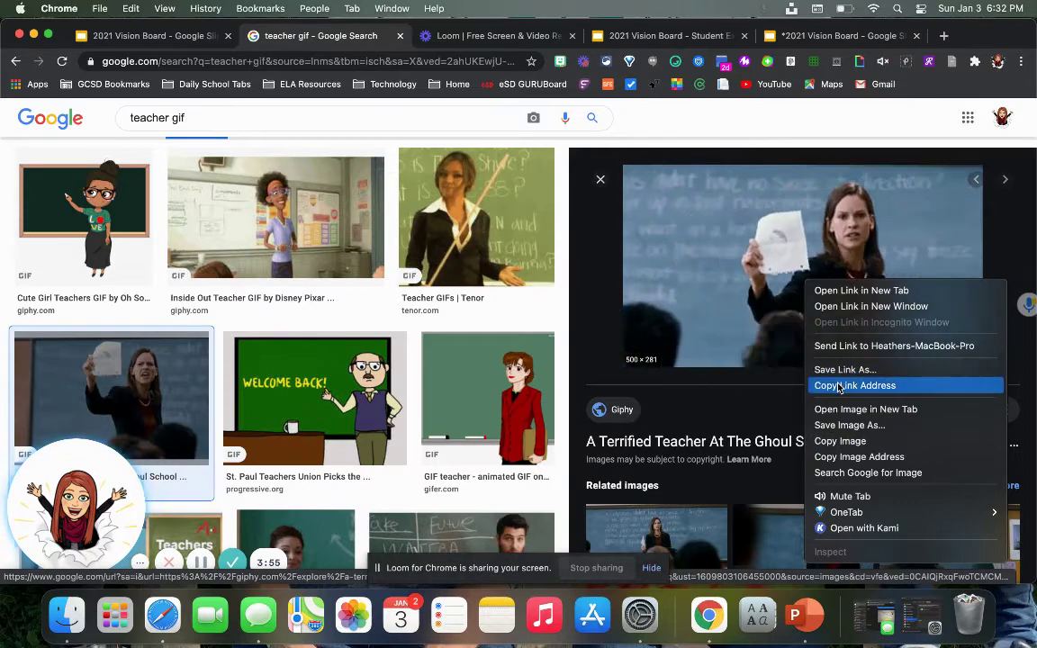
click(833, 458)
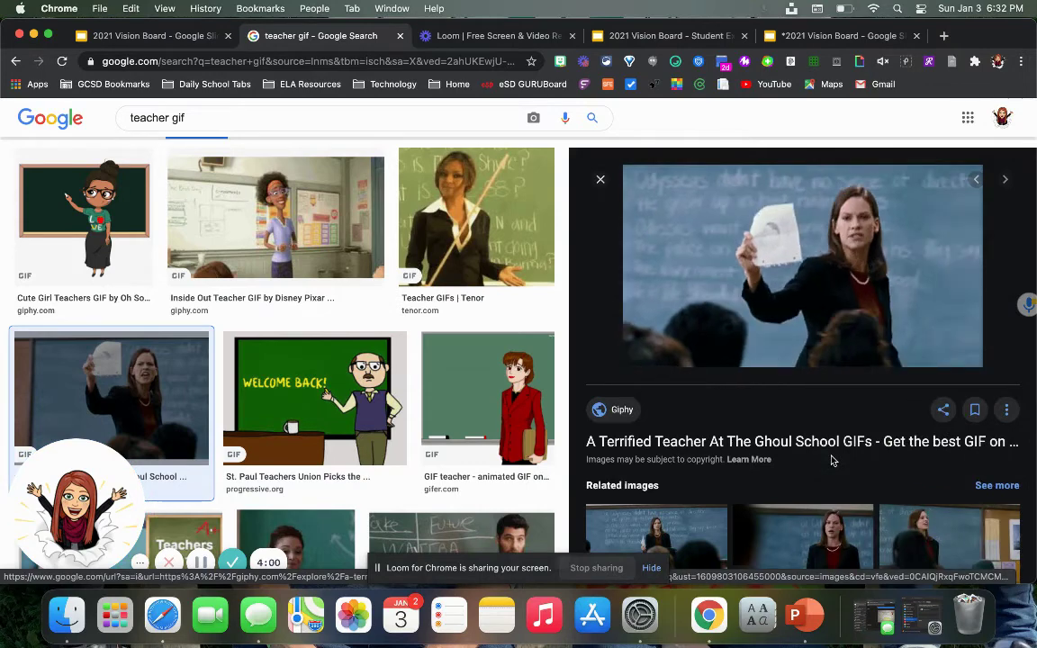
click(180, 36)
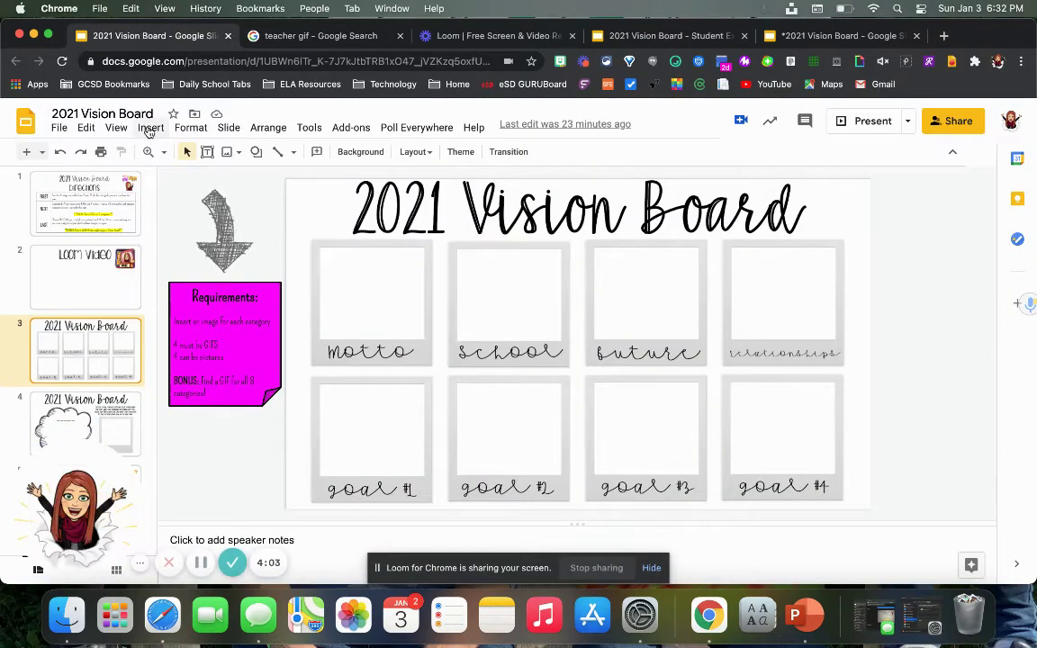
Insert the copied teacher GIF onto slide 3 by URL.
click(150, 129)
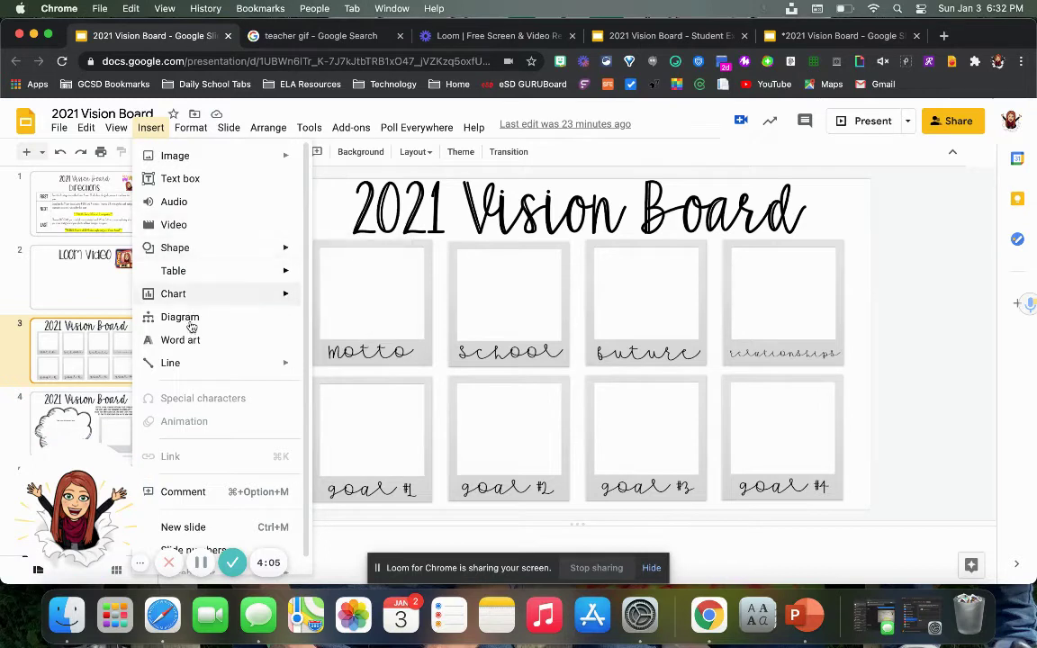
mouse_move(246, 172)
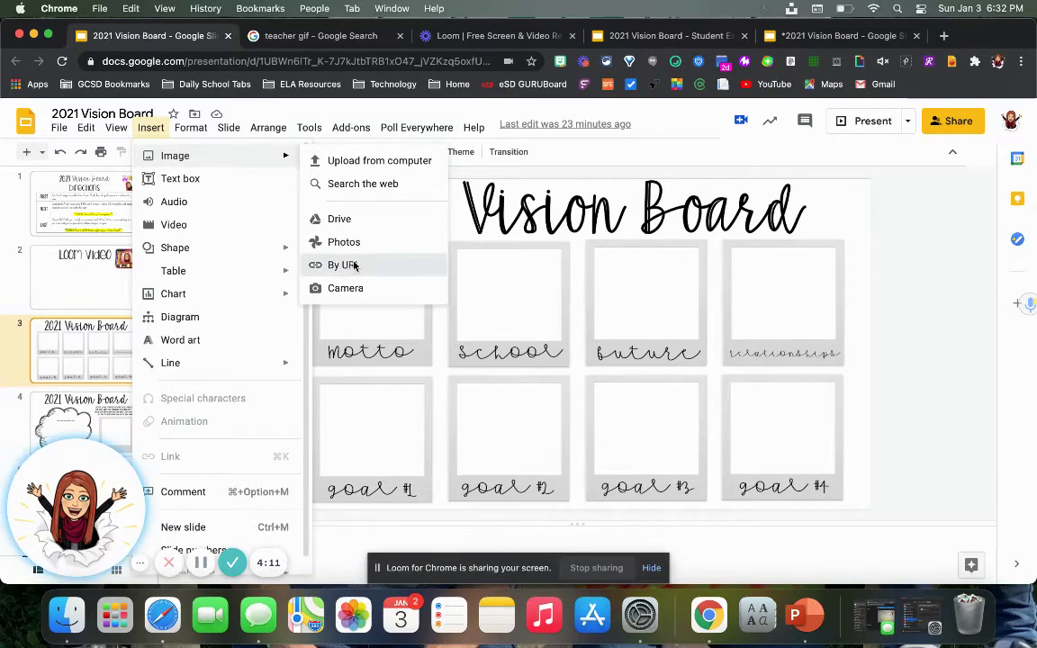
click(343, 265)
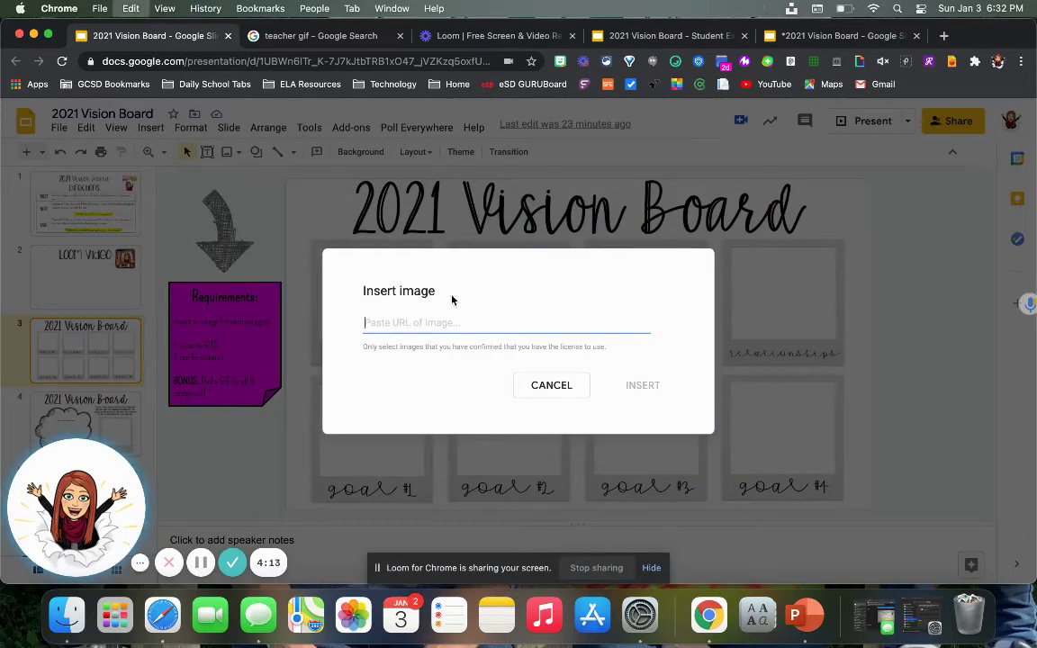
key(super+v)
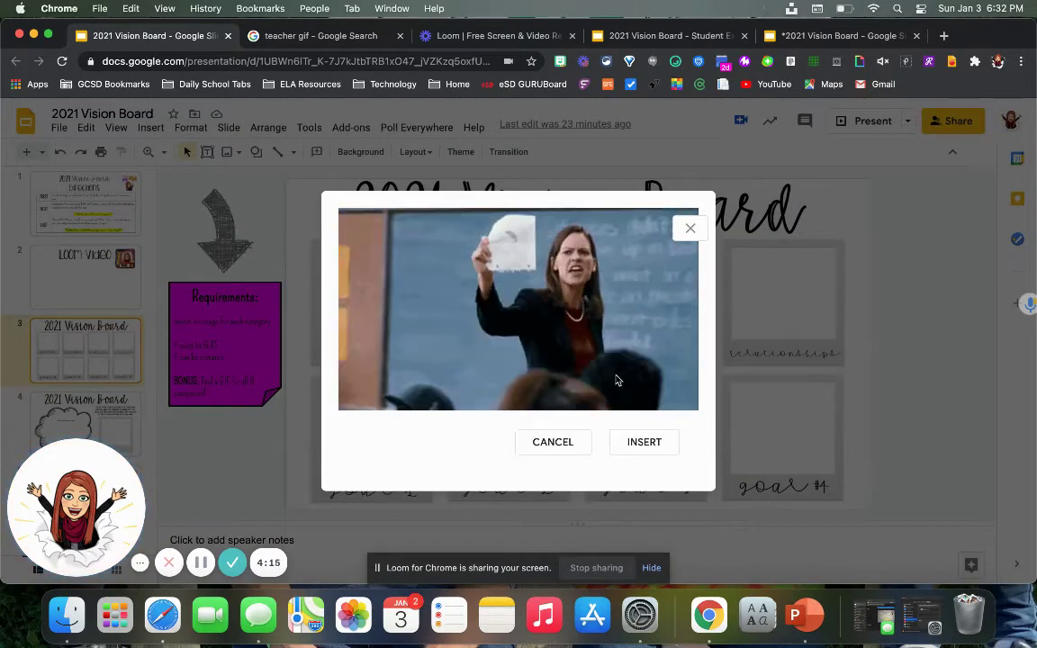
click(639, 441)
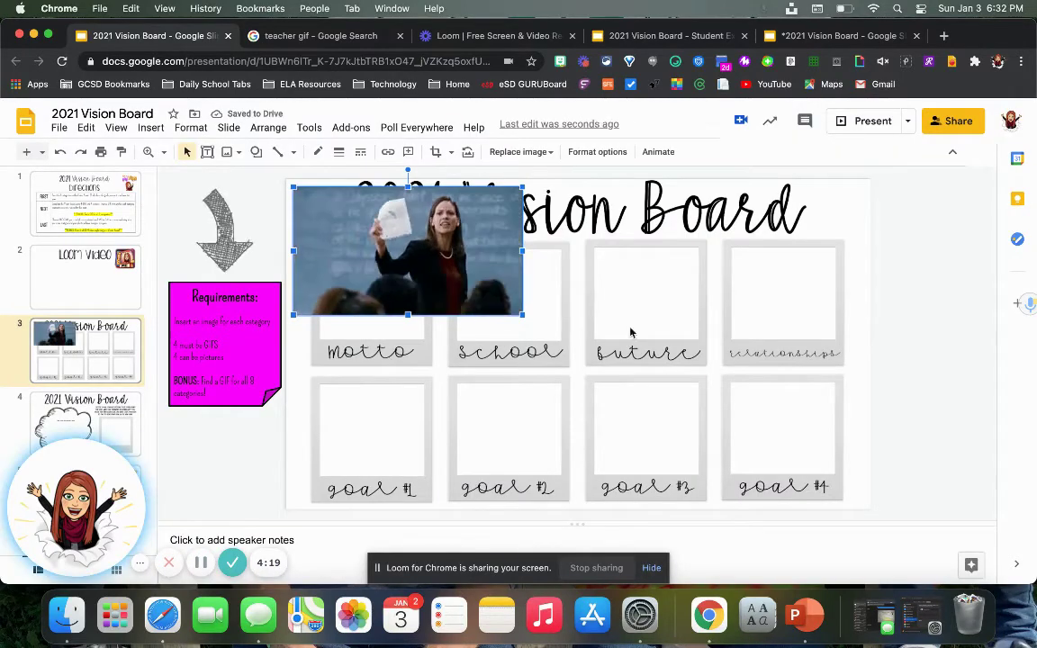
Crop the teacher GIF and move it into the future frame.
click(435, 151)
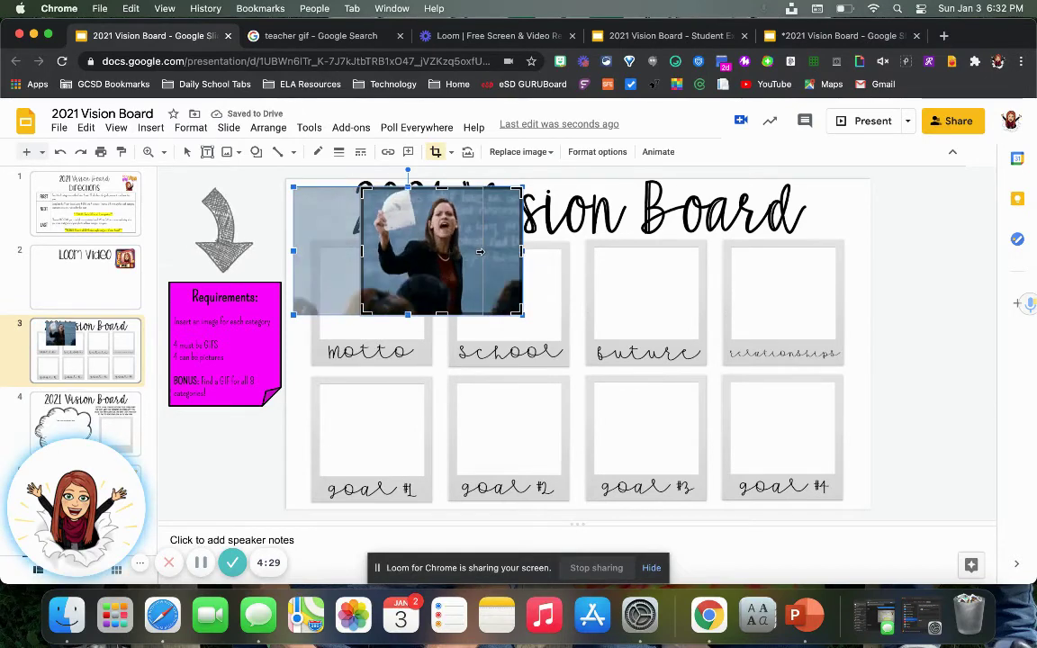
key(Return)
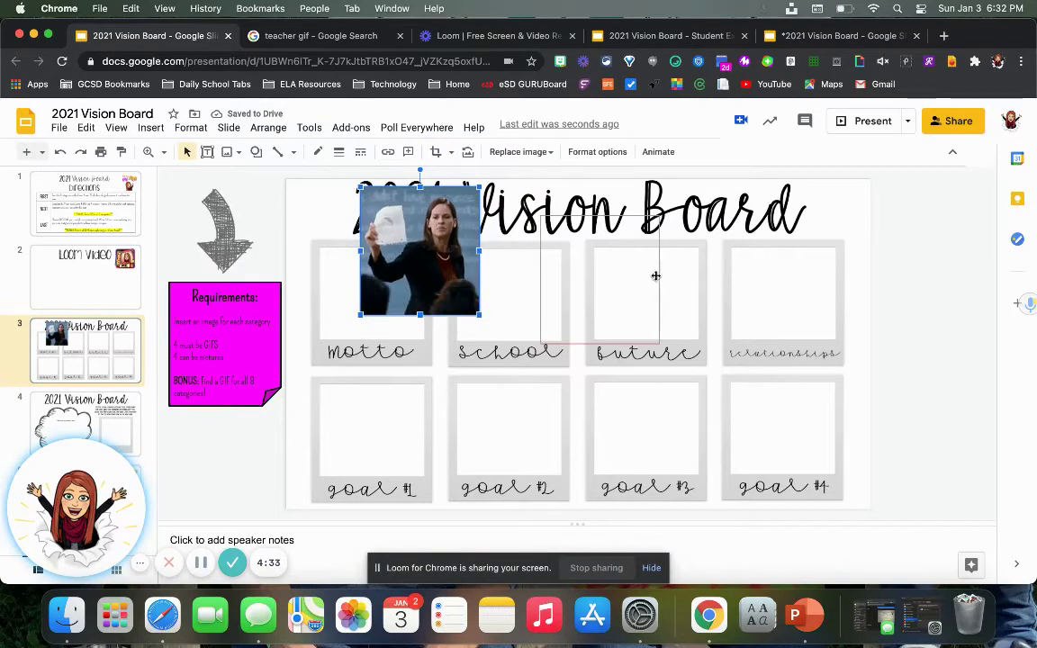
drag(591, 248, 600, 219)
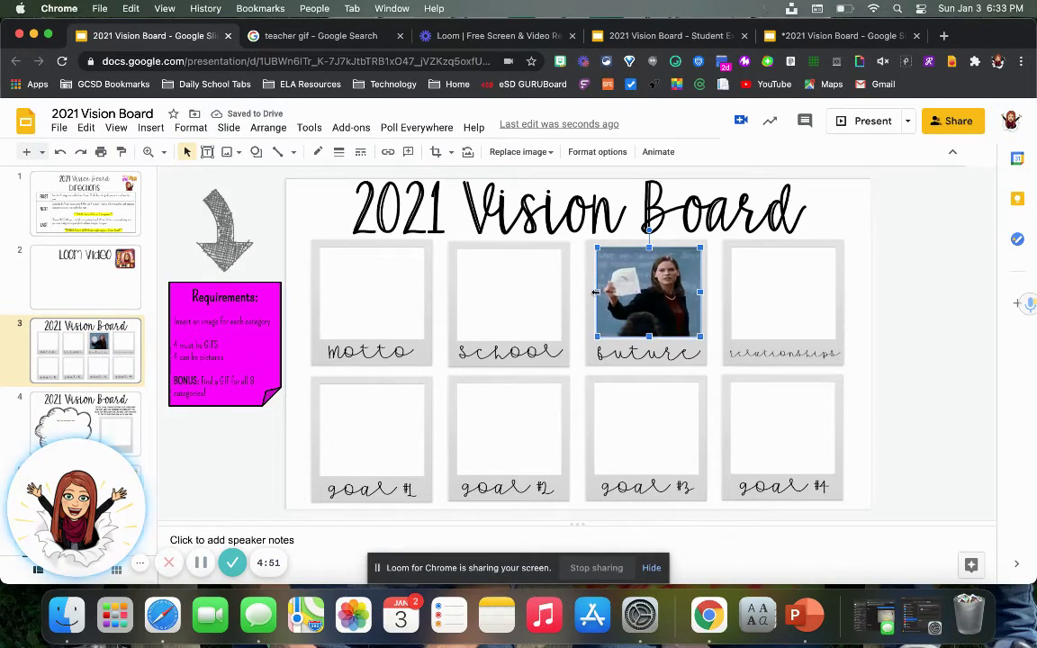
Give the teacher GIF a black 4px border.
click(317, 153)
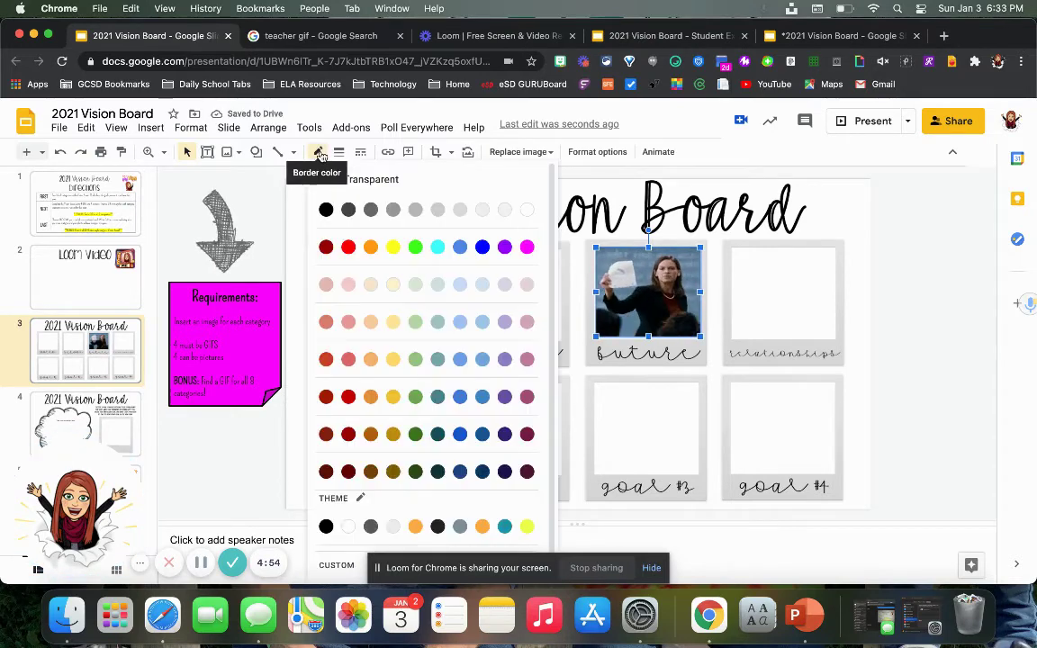
click(326, 211)
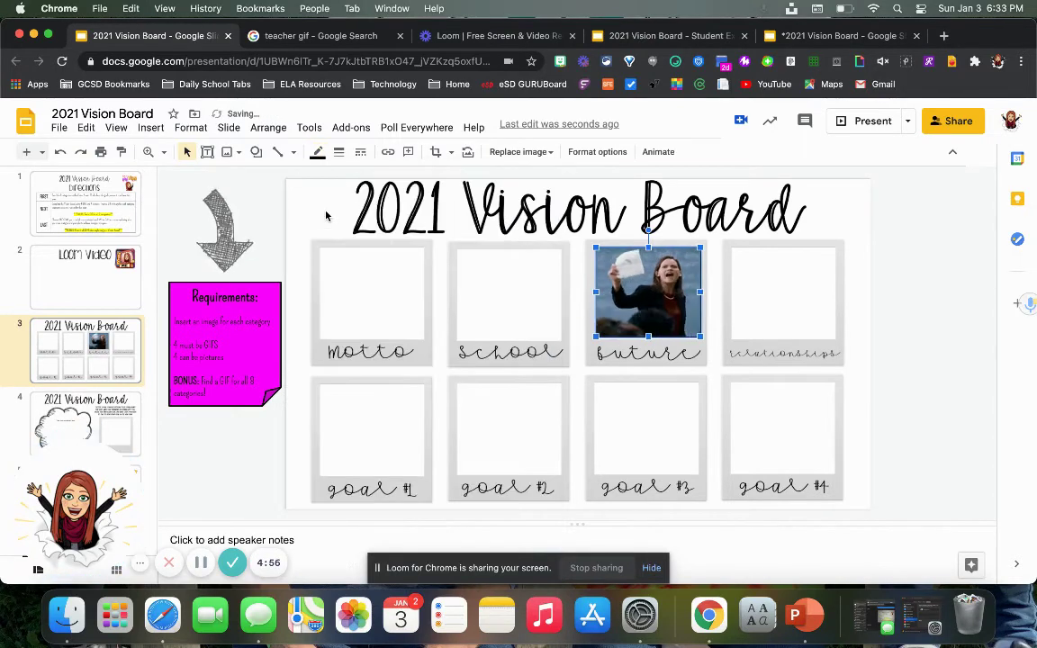
click(341, 155)
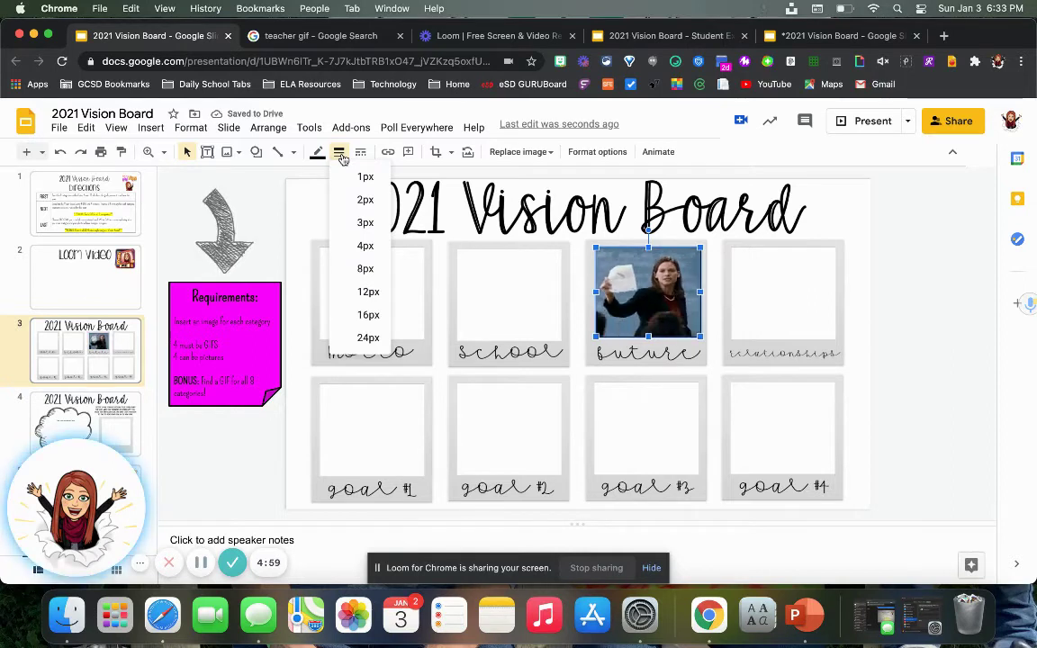
click(360, 245)
click(888, 308)
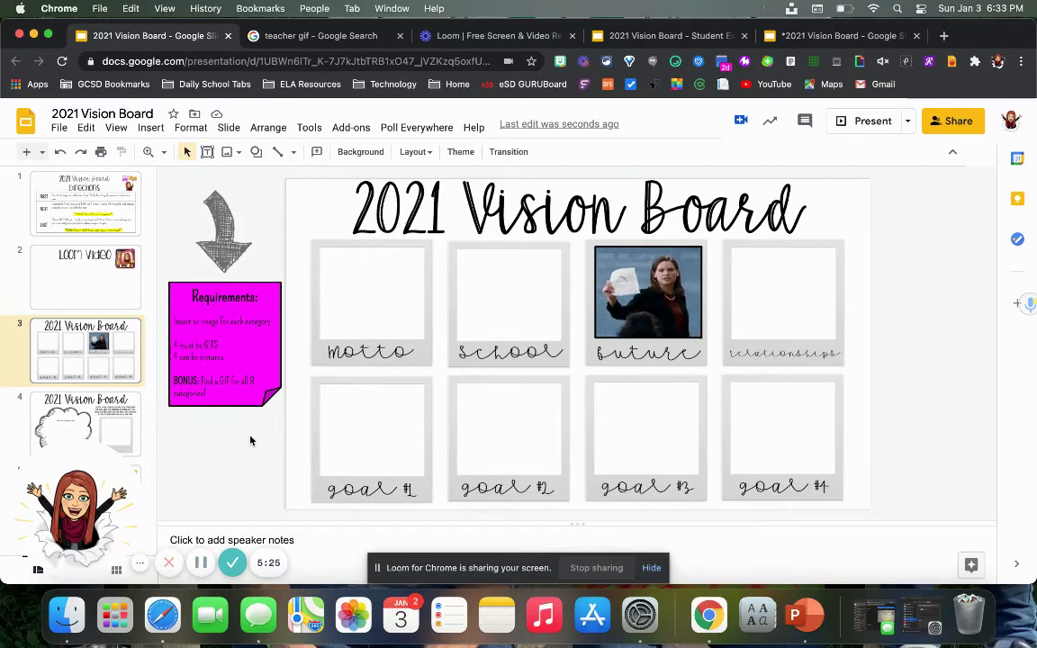
Copy the teacher GIF from the future frame on slide 3.
click(81, 412)
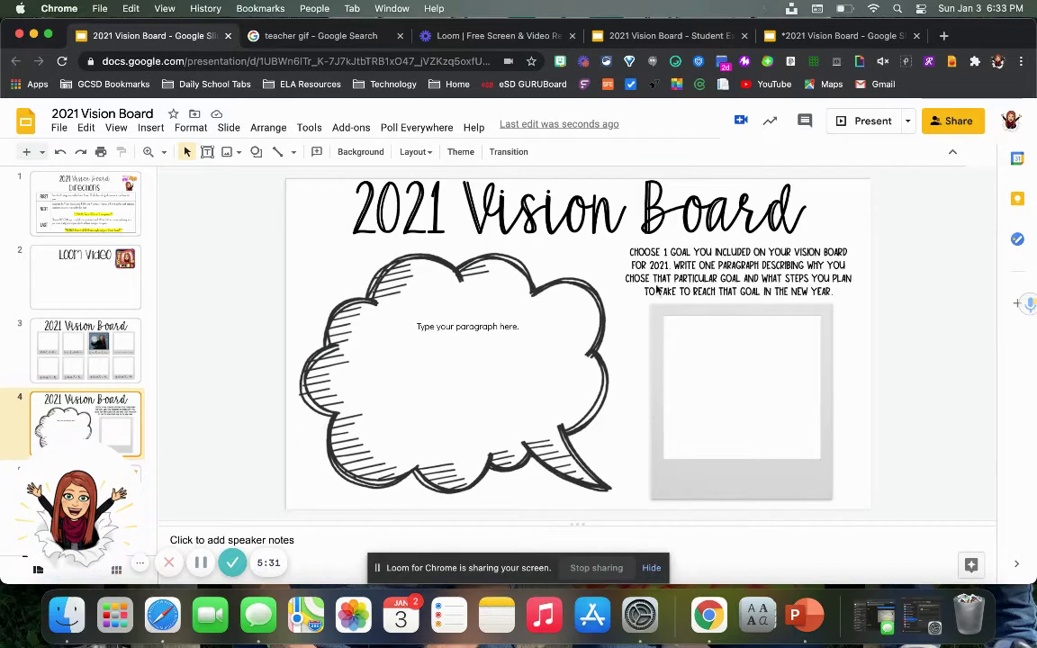
click(38, 366)
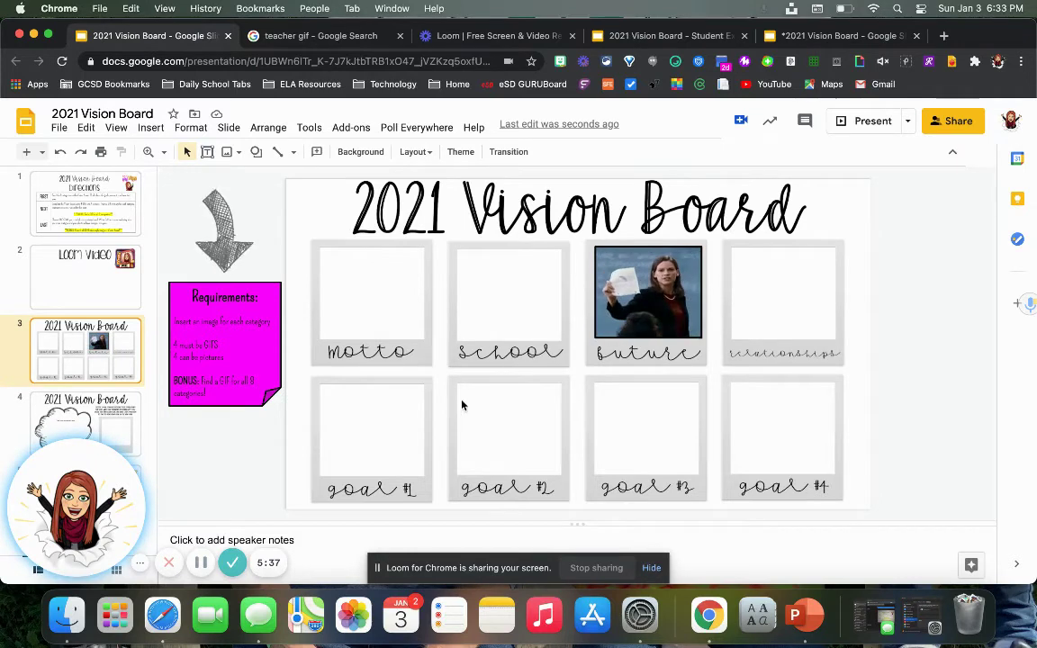
click(657, 320)
right_click(657, 322)
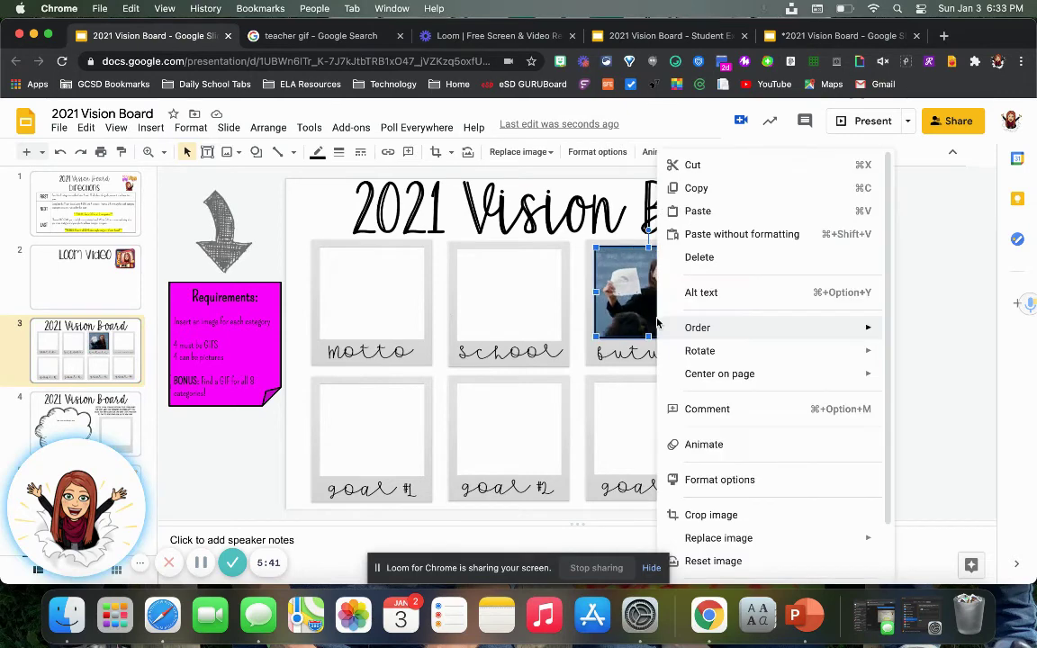
click(695, 188)
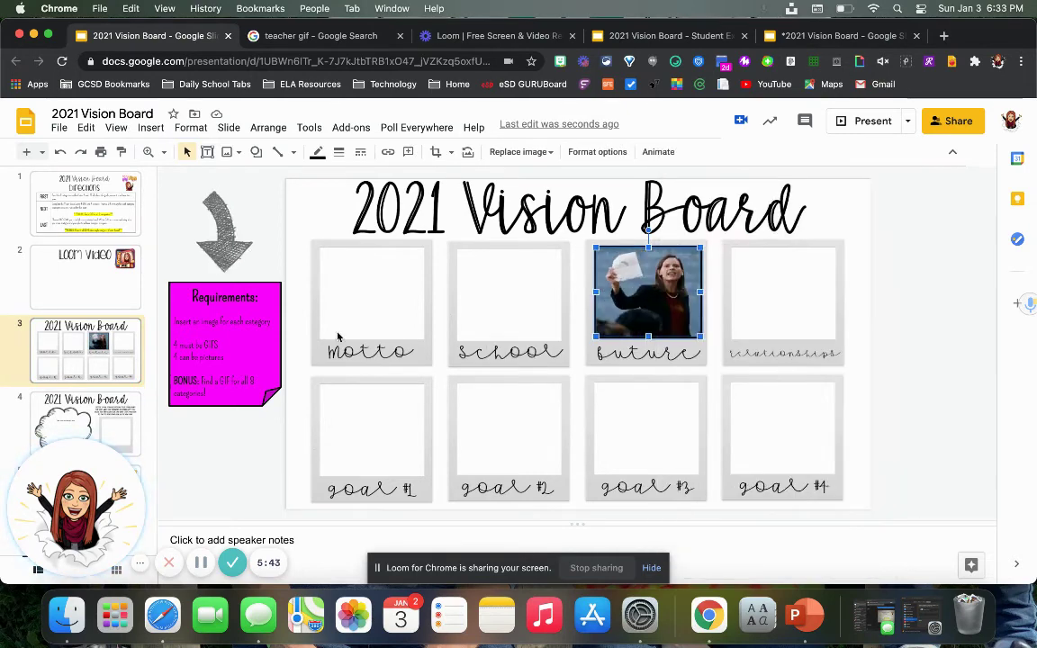
Paste the GIF onto slide 4 and fit it into the goal box.
click(107, 413)
right_click(735, 351)
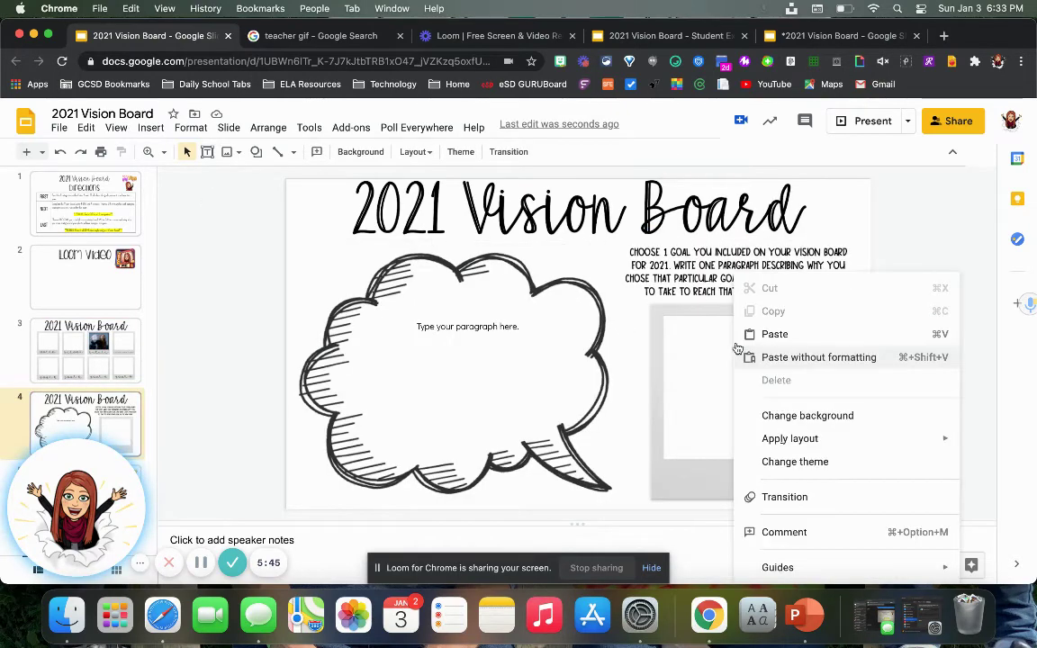
click(739, 334)
drag(675, 309, 814, 452)
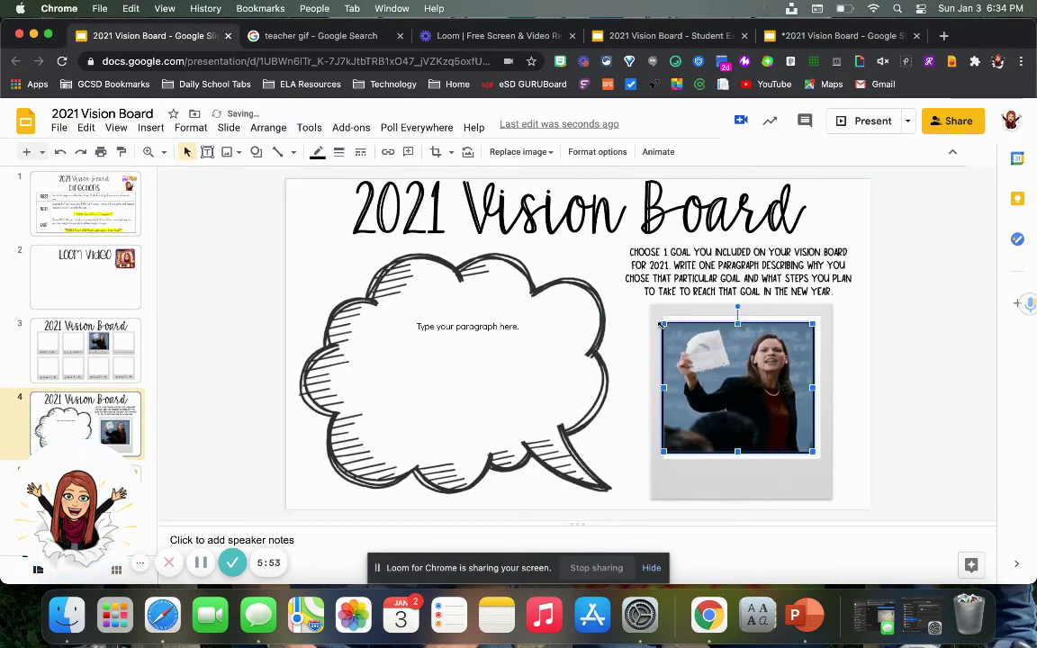
drag(663, 324, 659, 324)
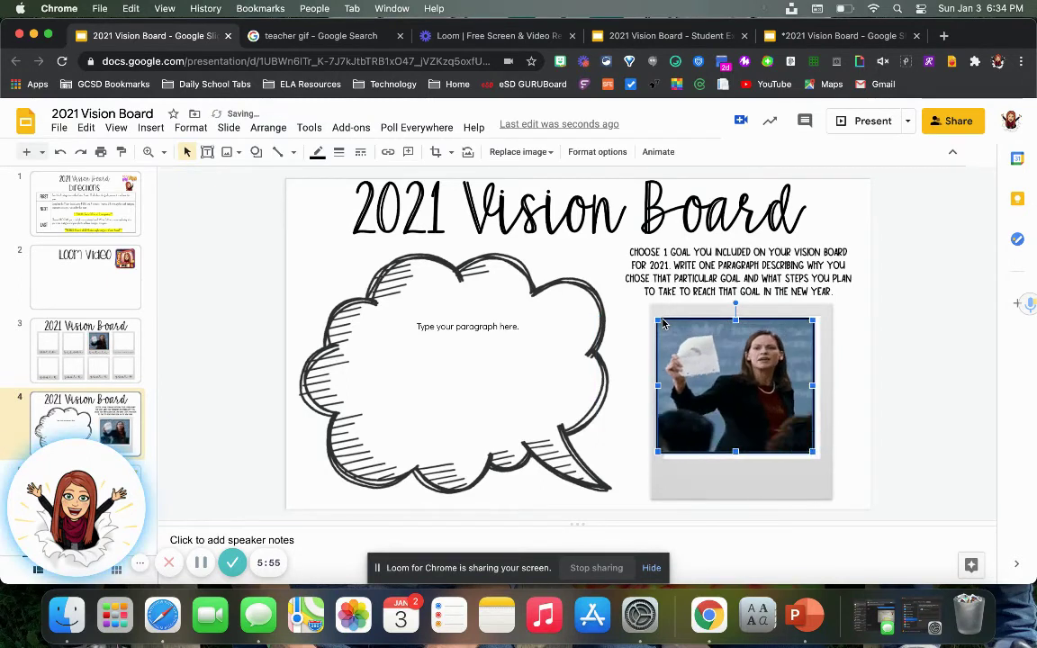
Move the Loom bubble aside and go to slide 5, Bonus My Loom Video.
click(510, 326)
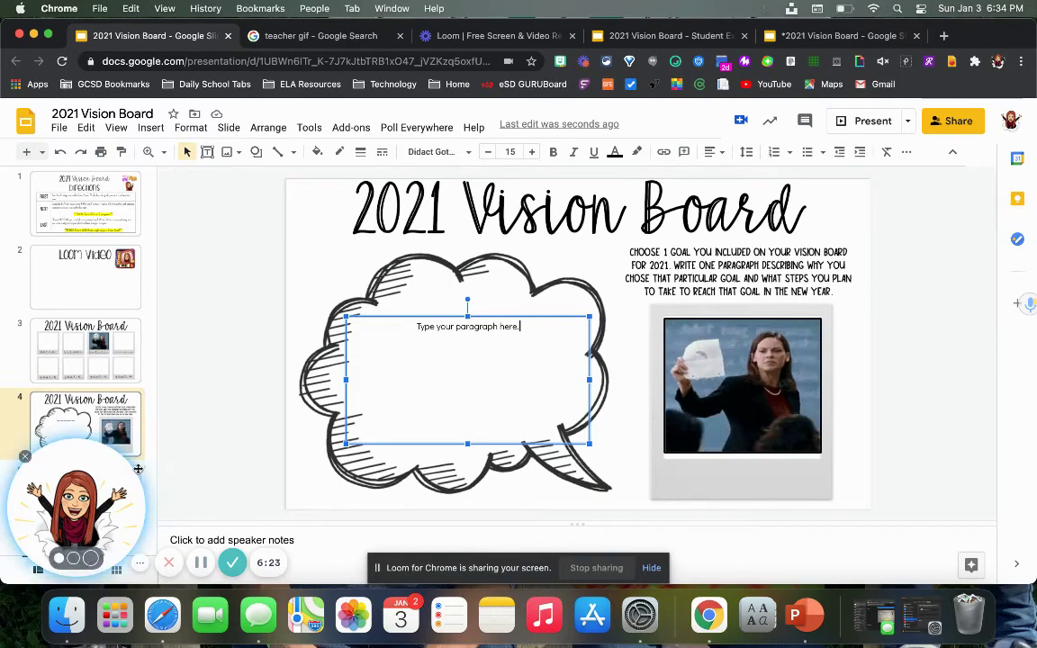
drag(137, 468, 141, 300)
click(93, 486)
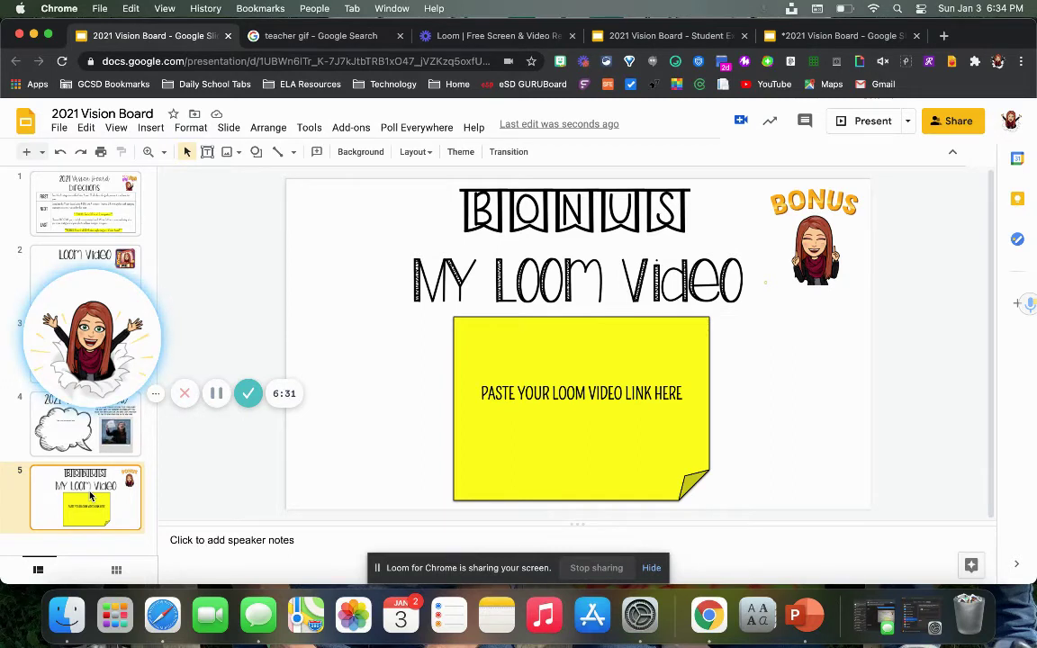
Sign out of the Loom account from the Loom tab.
click(500, 396)
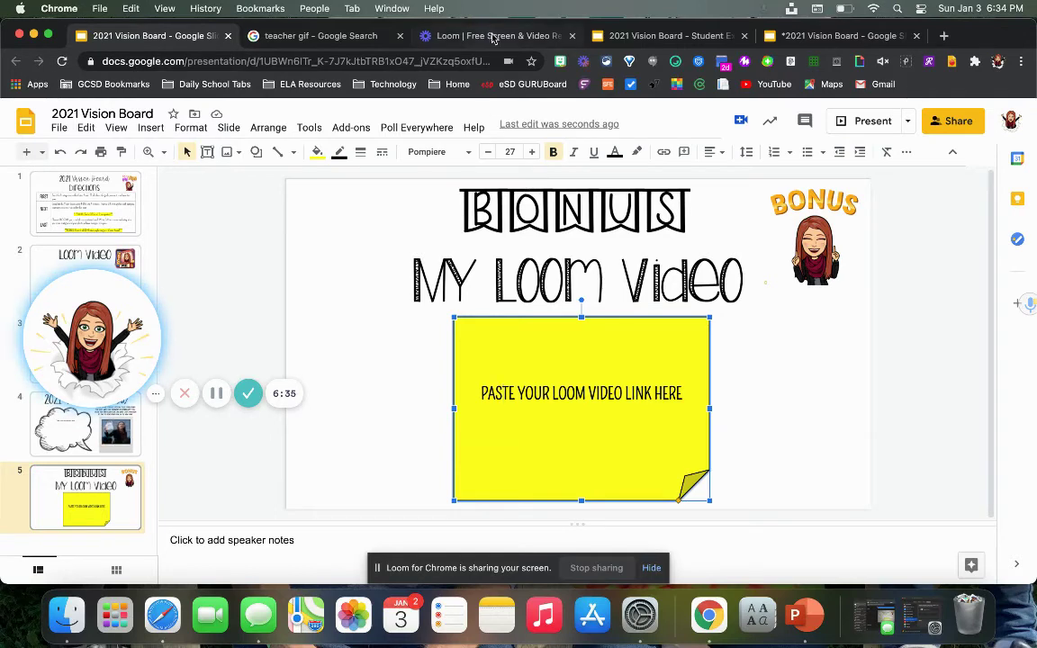
click(493, 36)
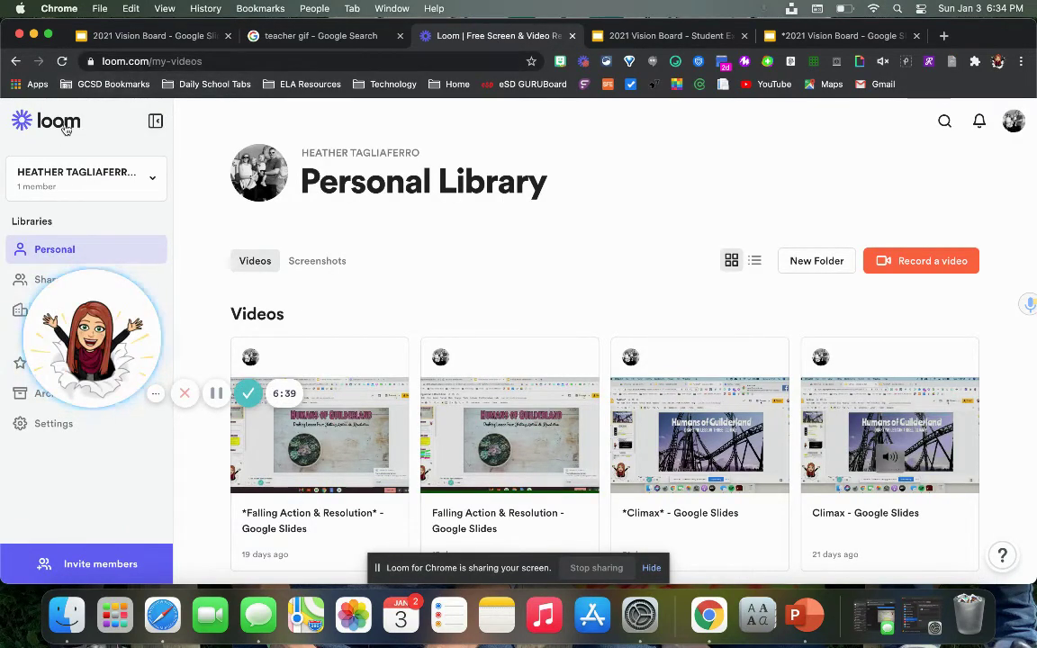
click(1012, 126)
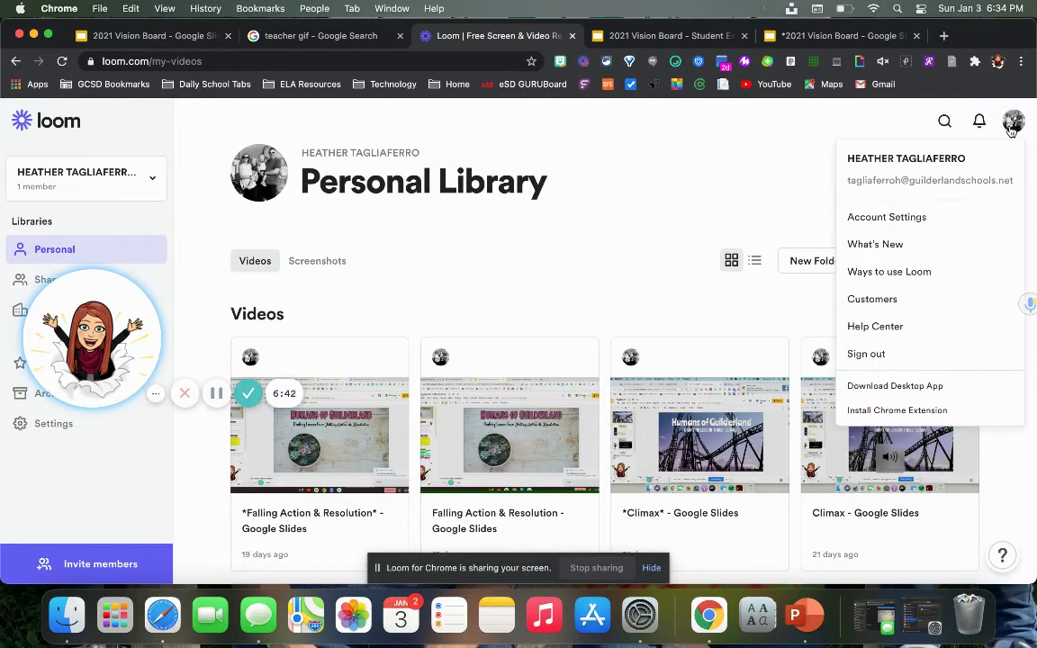
click(864, 355)
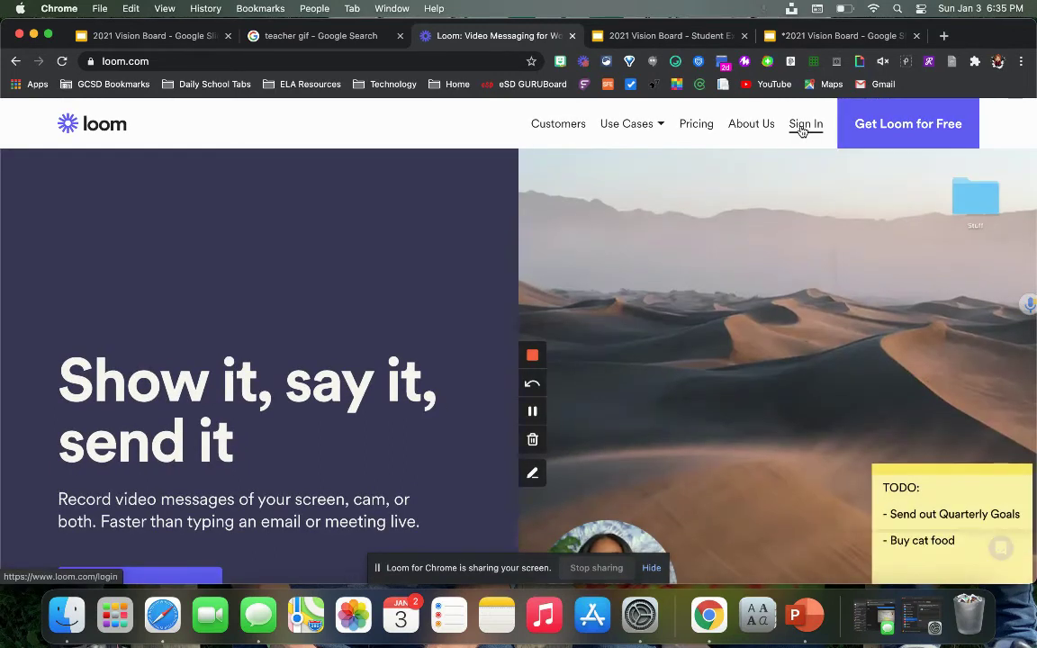
Sign back in to Loom with the school Google account to reach the Personal Library.
click(802, 132)
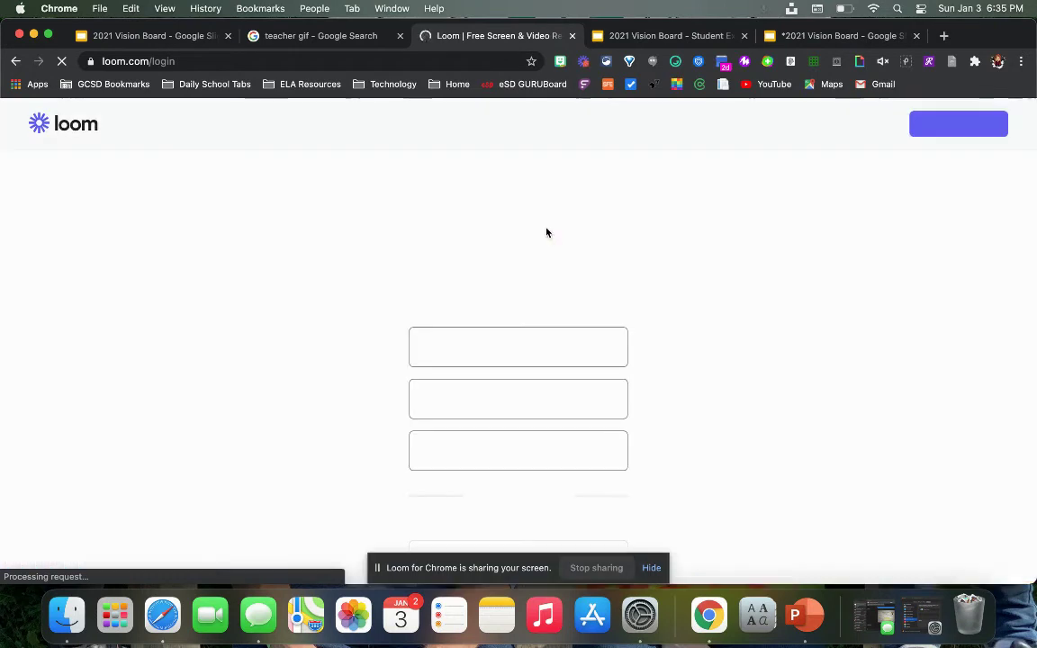
click(523, 347)
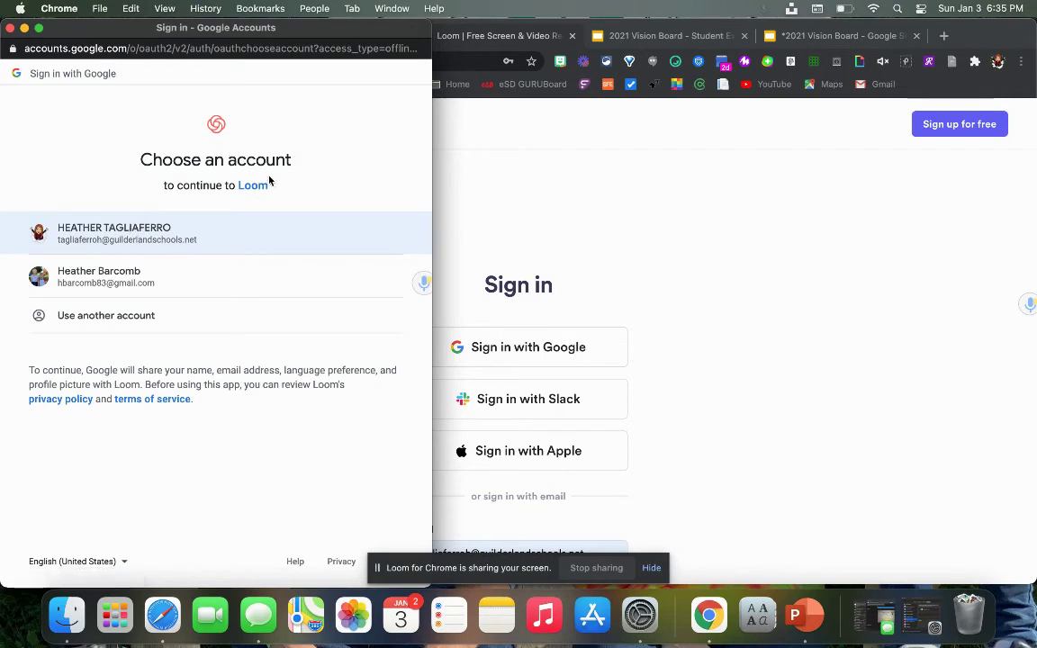
click(174, 239)
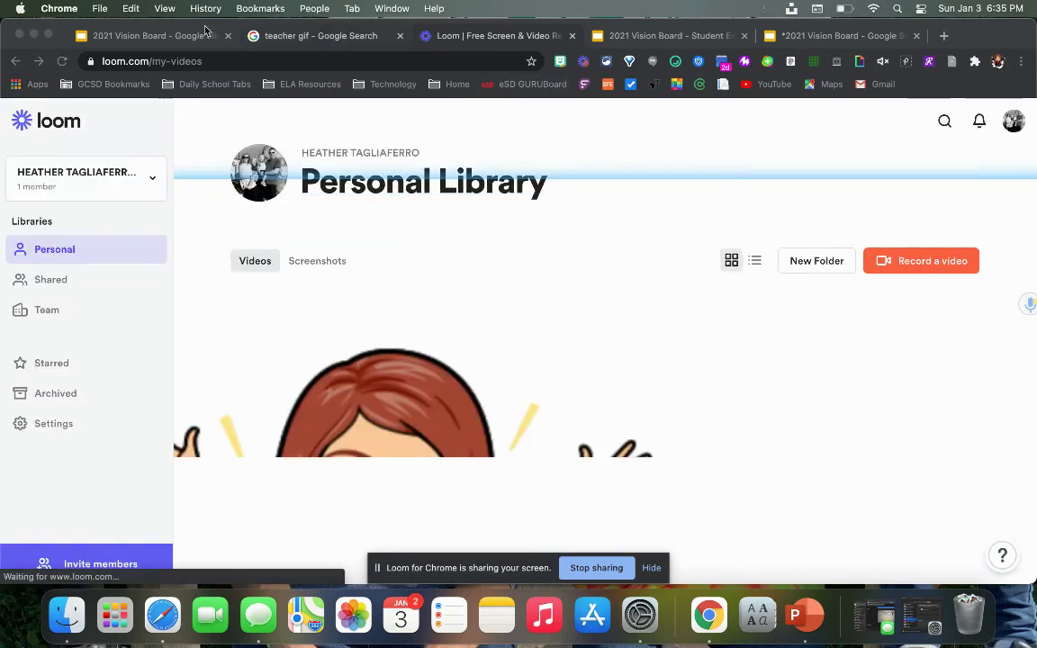
Return to the 2021 Vision Board presentation and place the cursor in the BONUS slide's sticky note text.
click(164, 36)
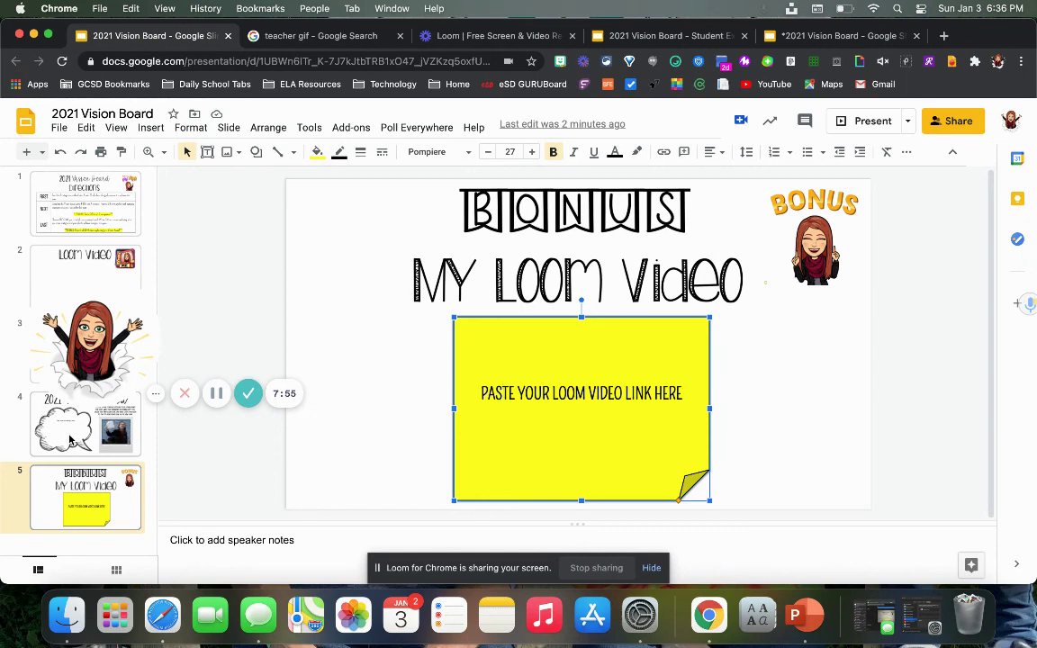
click(514, 394)
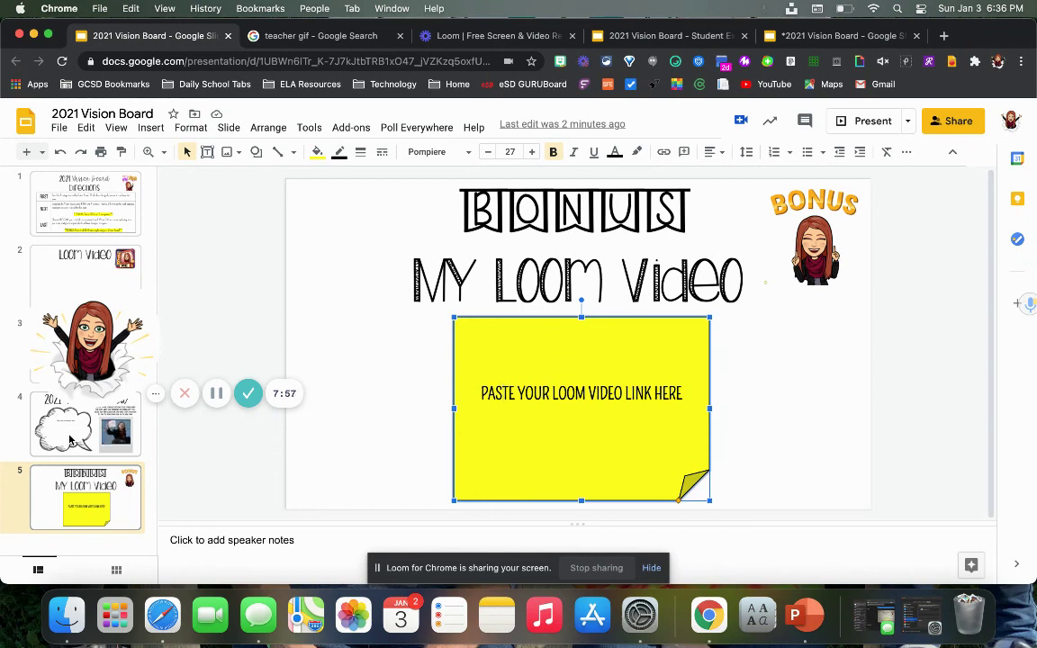